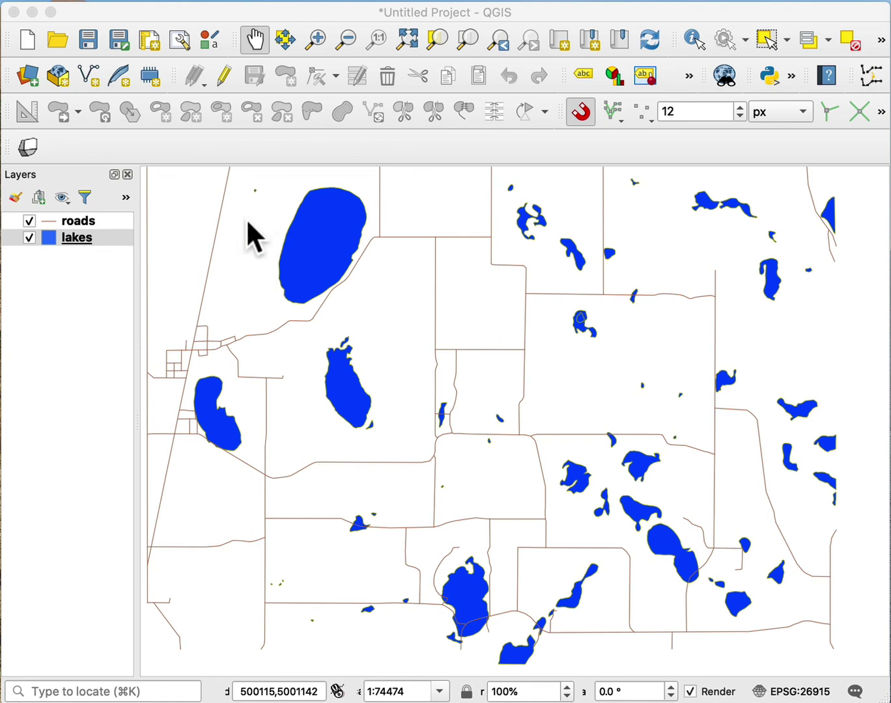
Select the lakes layer in the Layers panel and open its context menu.
{"action": "left_click", "coordinate": [75, 219]}
{"action": "left_click", "coordinate": [75, 237]}
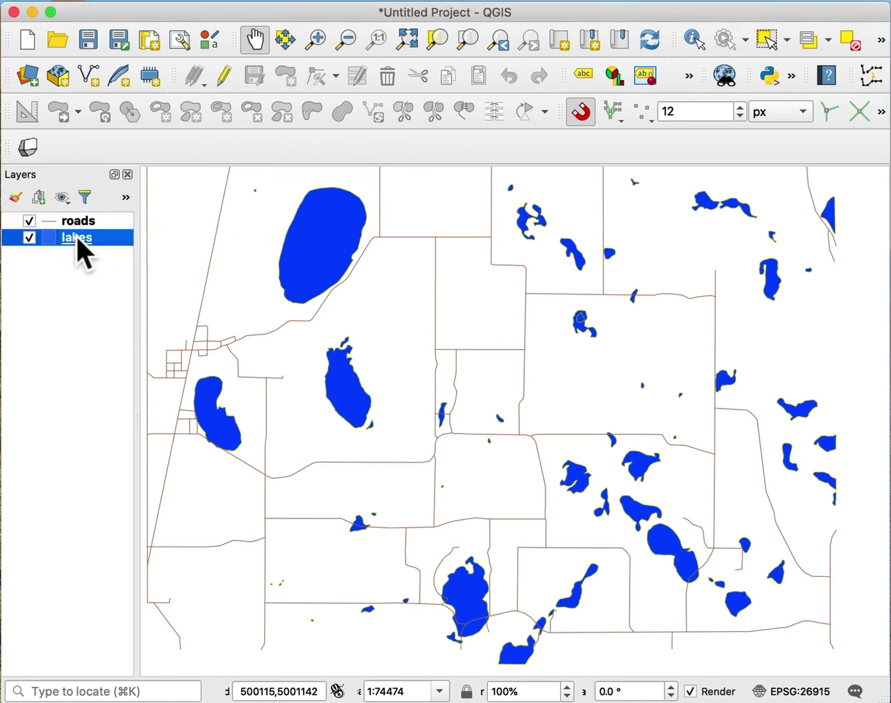
{"action": "left_click", "coordinate": [77, 236]}
{"action": "right_click", "coordinate": [76, 236]}
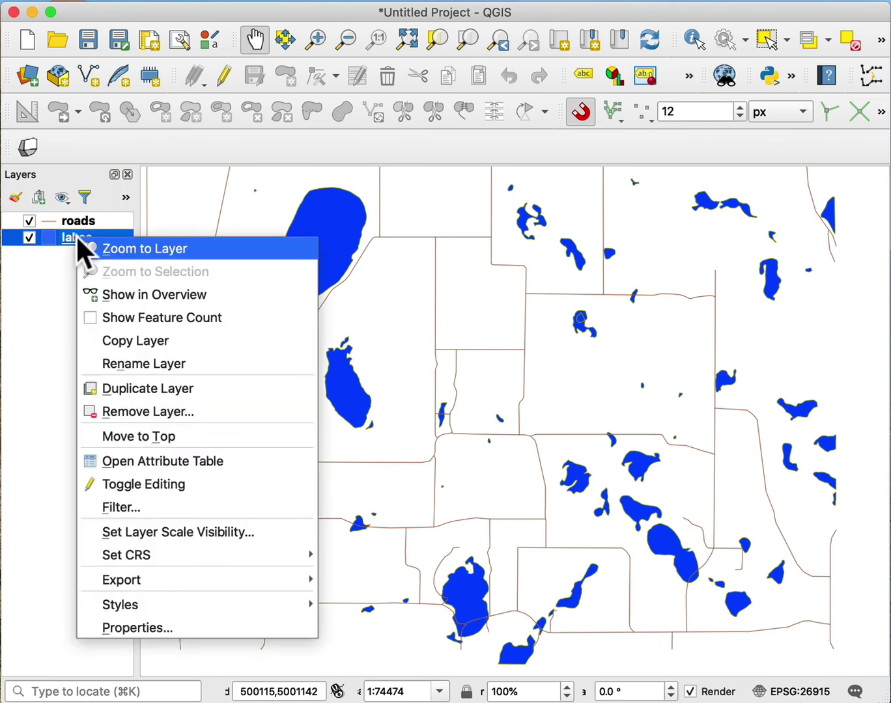
{"action": "left_click", "coordinate": [76, 237]}
{"action": "right_click", "coordinate": [76, 236]}
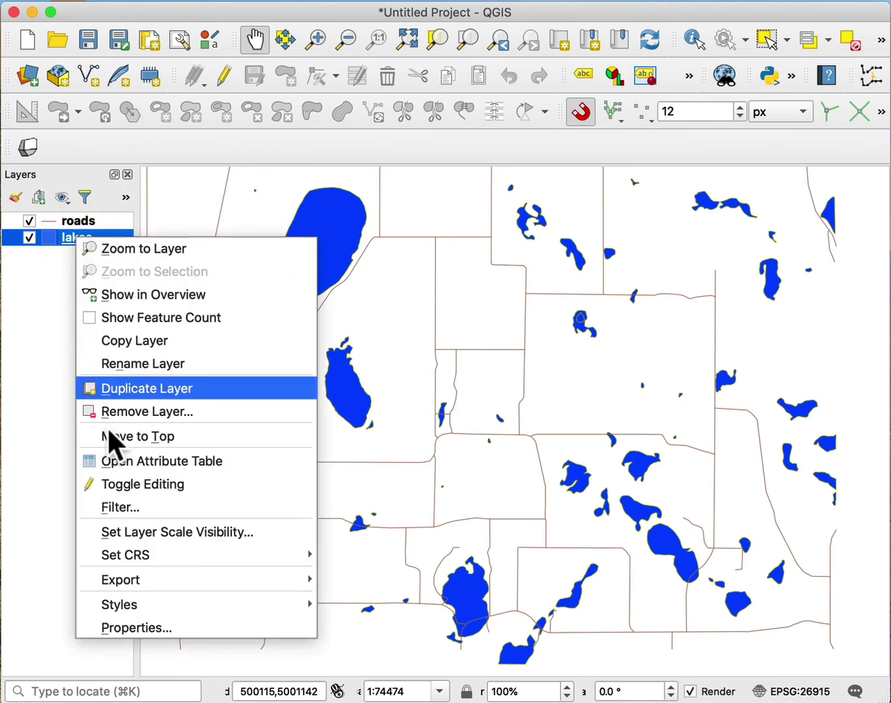
Open the lakes Layer Properties dialog, centre it, and view the Information and Source pages.
{"action": "left_click", "coordinate": [108, 628]}
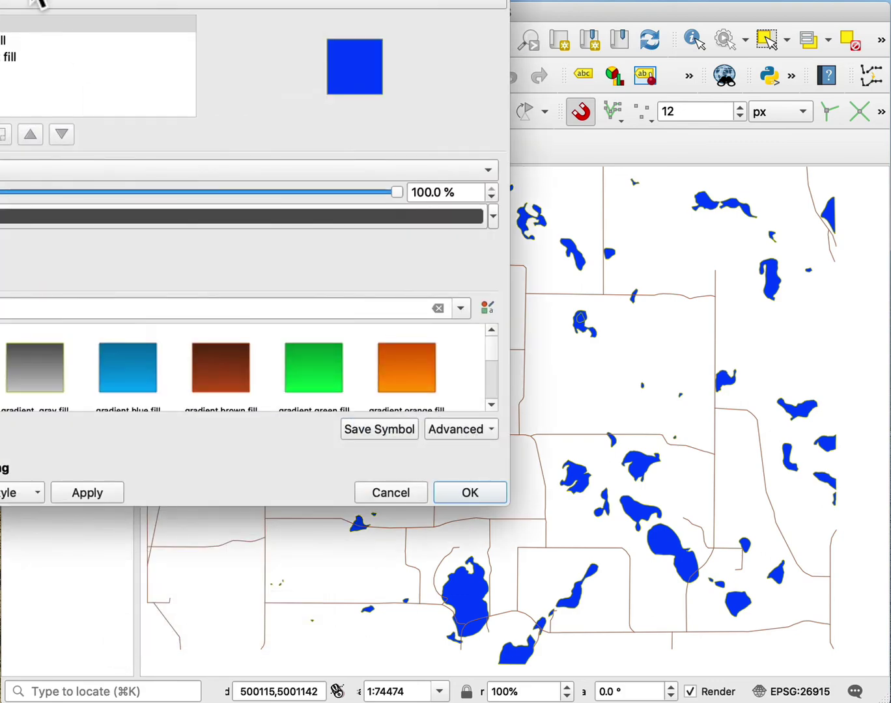
{"action": "left_click_drag", "start_coordinate": [39, 2], "coordinate": [349, 88]}
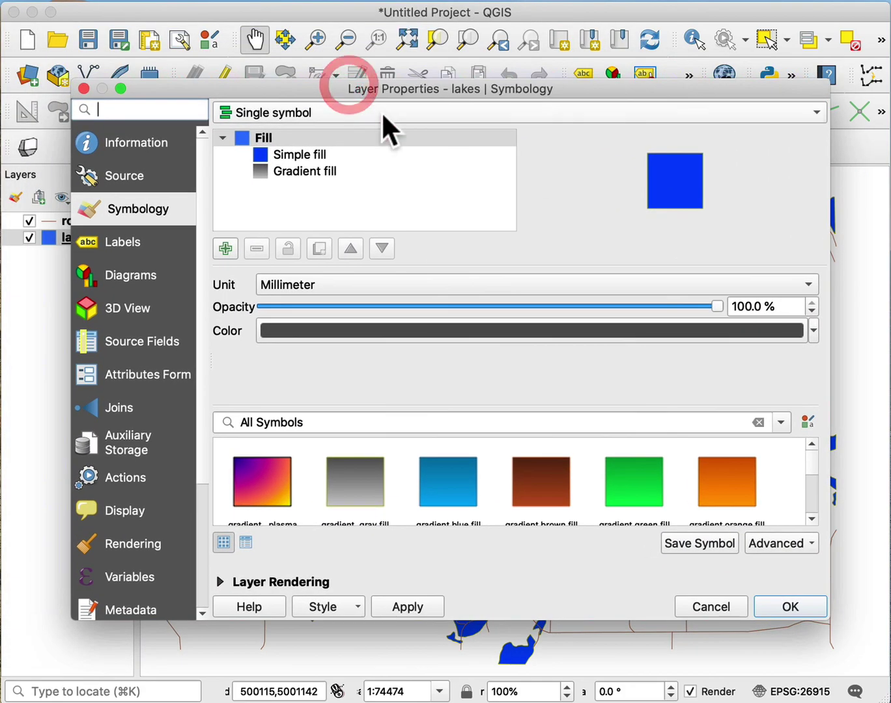
{"action": "left_click", "coordinate": [138, 140]}
{"action": "left_click", "coordinate": [134, 175]}
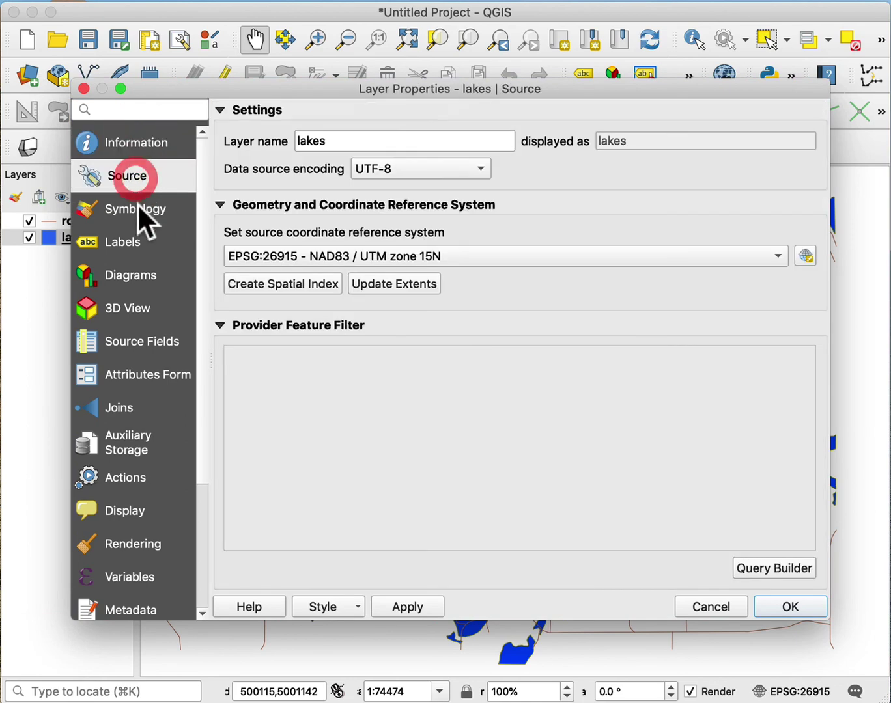
Browse the lakes Symbology, Labels, Diagrams and Fields pages.
{"action": "left_click", "coordinate": [136, 206]}
{"action": "left_click", "coordinate": [130, 239]}
{"action": "left_click", "coordinate": [130, 278]}
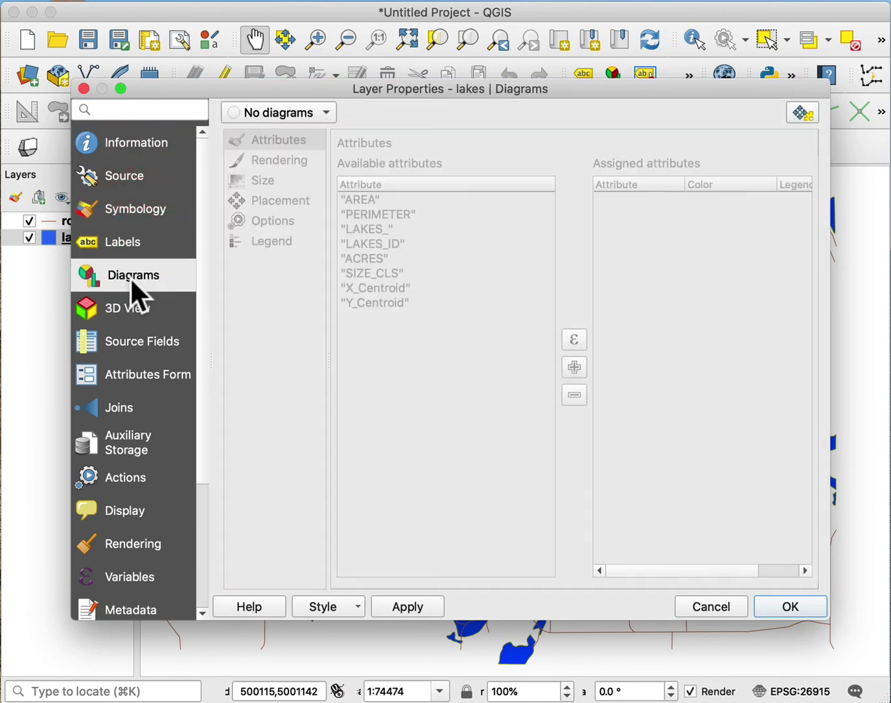
{"action": "left_click", "coordinate": [134, 338]}
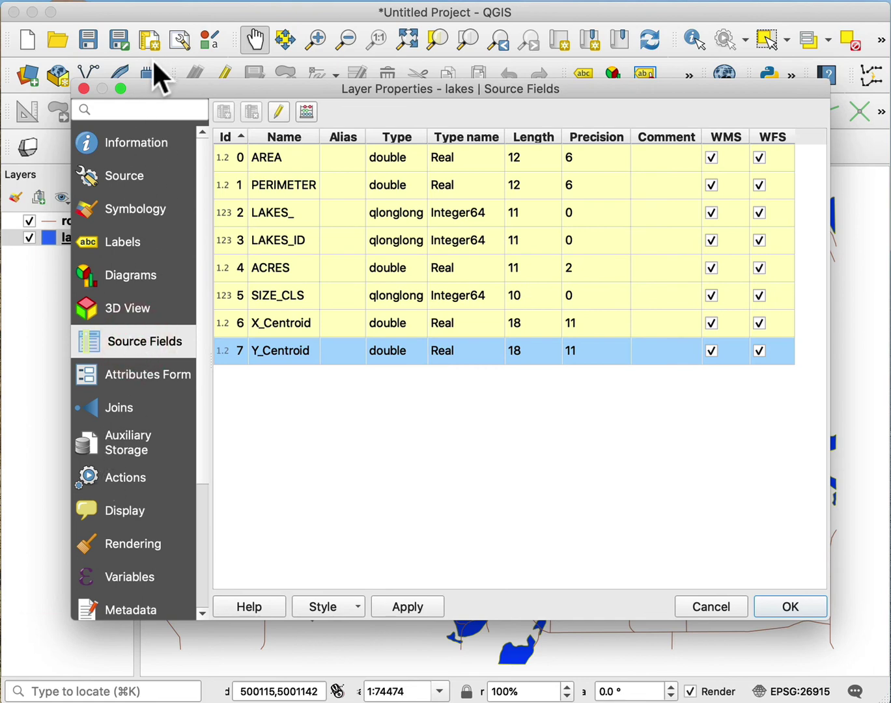
Return to lakes Symbology, select the Simple fill layer and review the fill types, keeping Simple fill.
{"action": "left_click", "coordinate": [142, 208]}
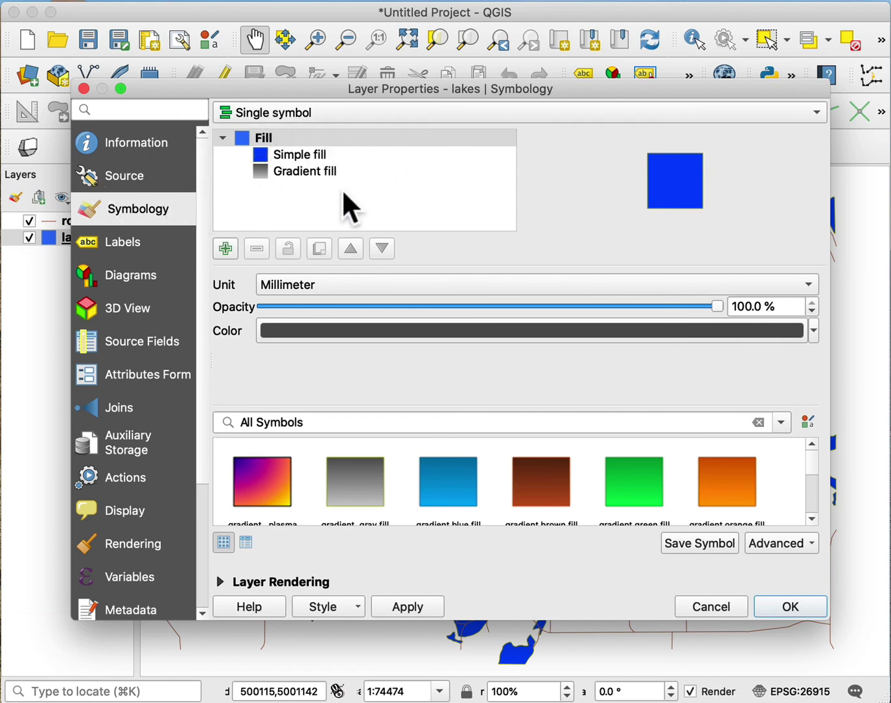
{"action": "left_click", "coordinate": [297, 155]}
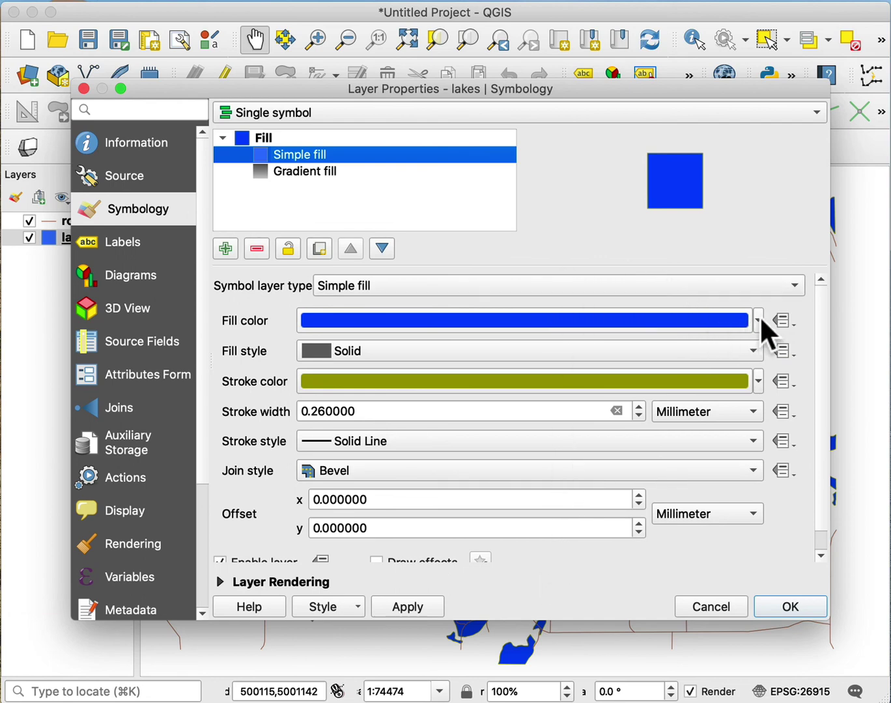
{"action": "left_click", "coordinate": [789, 284]}
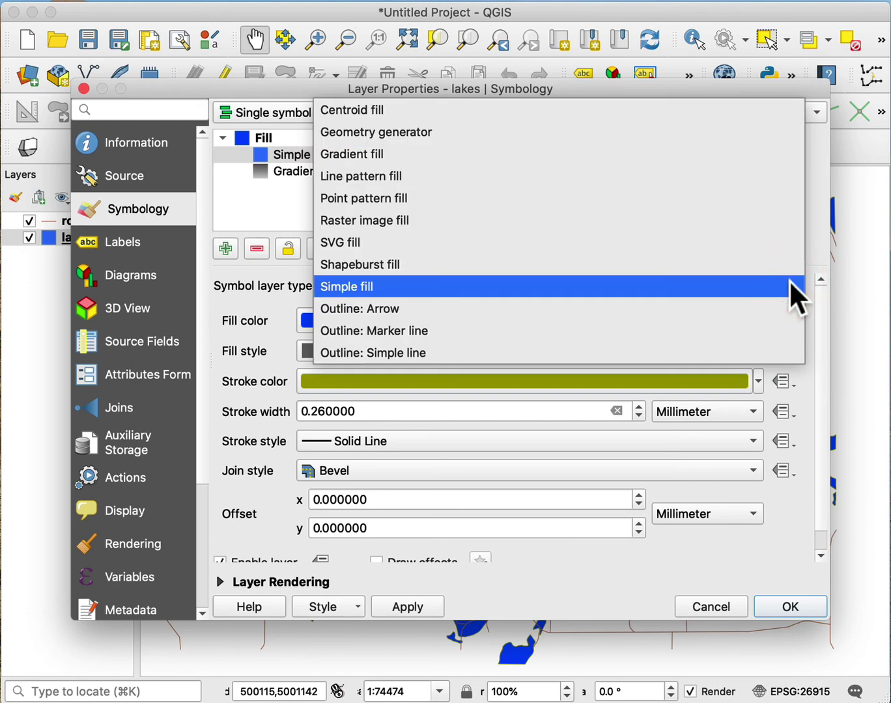
{"action": "left_click", "coordinate": [249, 203]}
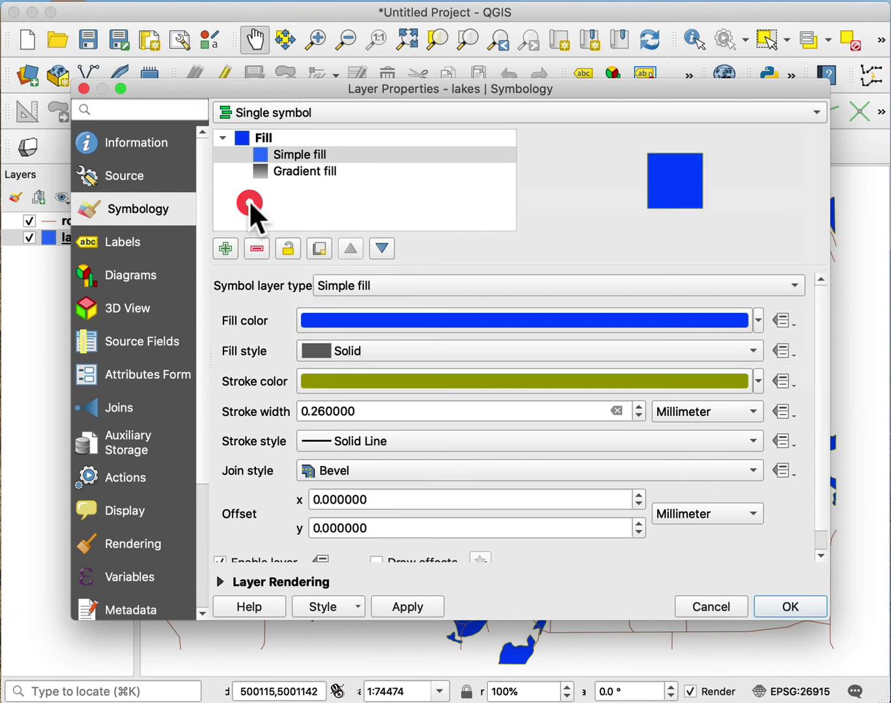
Try navy, dark red and crimson fills, then set the lakes fill to a recent bright blue.
{"action": "left_click", "coordinate": [282, 153]}
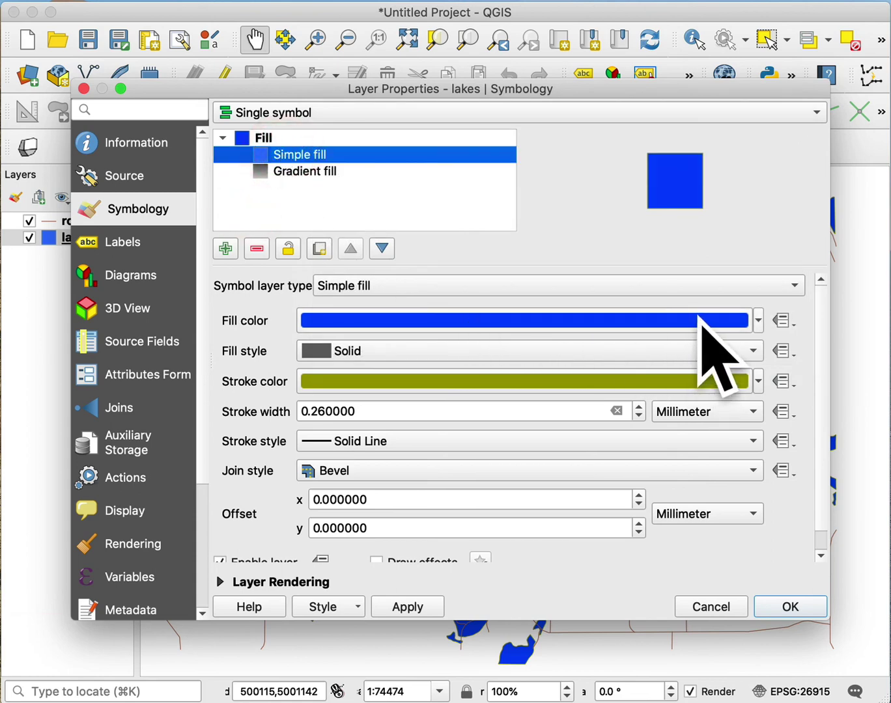
{"action": "left_click", "coordinate": [758, 320]}
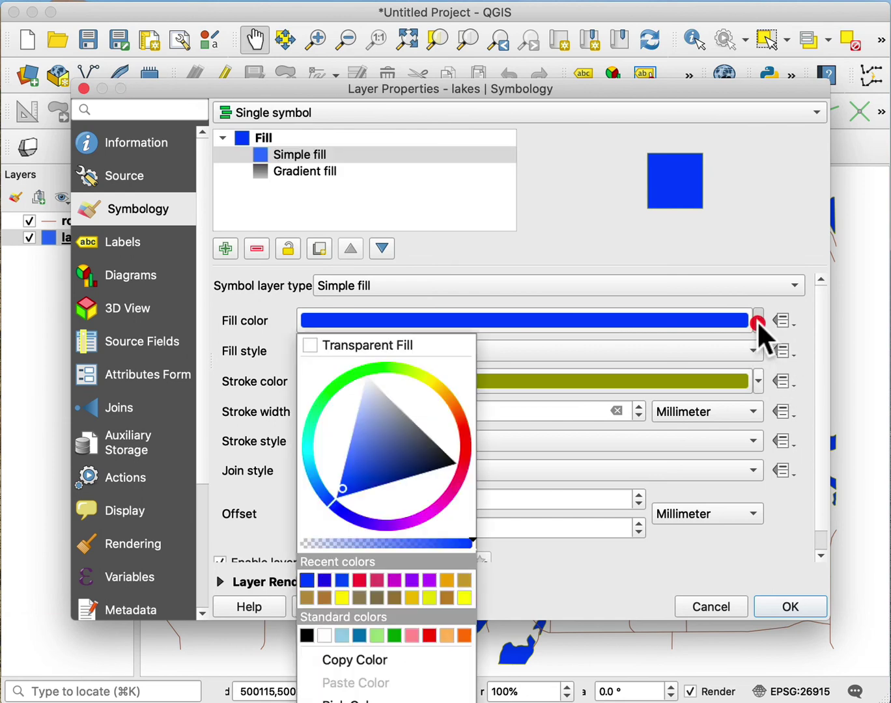
{"action": "left_click", "coordinate": [435, 459]}
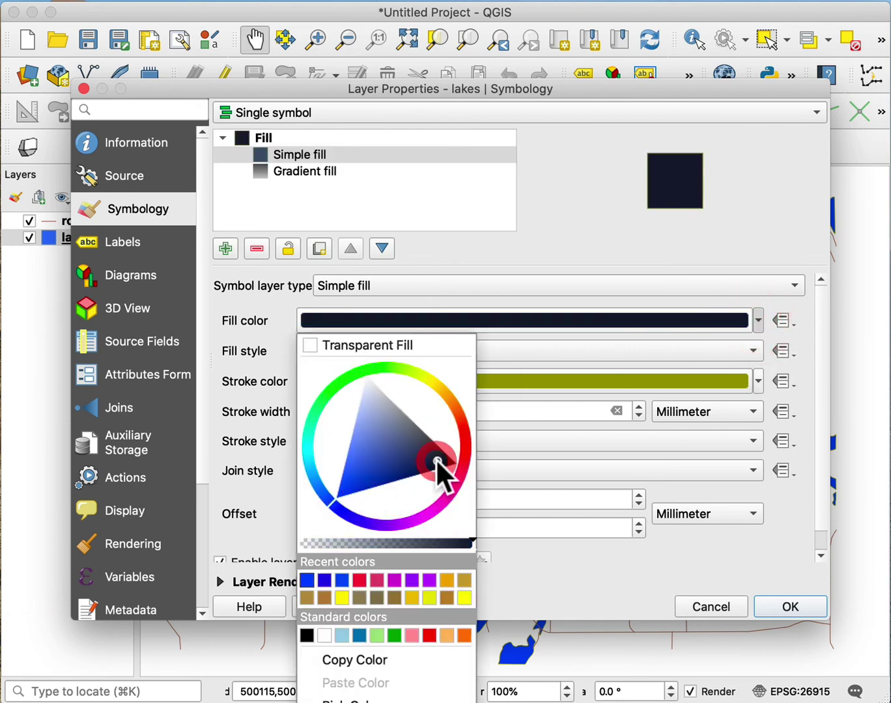
{"action": "left_click", "coordinate": [460, 464]}
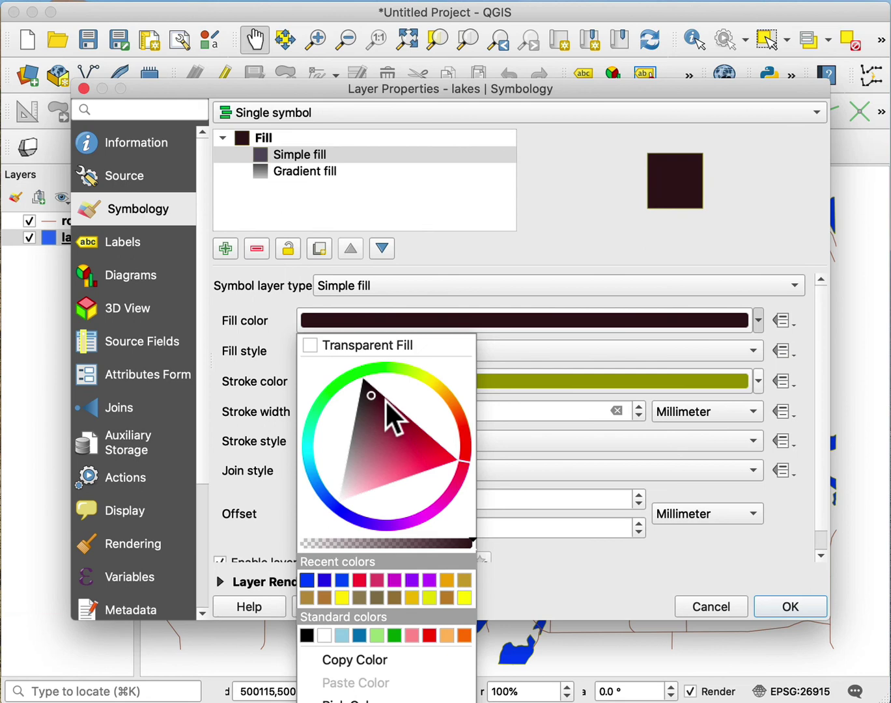
{"action": "mouse_move", "coordinate": [372, 394]}
{"action": "left_mouse_down"}
{"action": "mouse_move", "coordinate": [405, 451]}
{"action": "mouse_move", "coordinate": [432, 450]}
{"action": "left_mouse_up"}
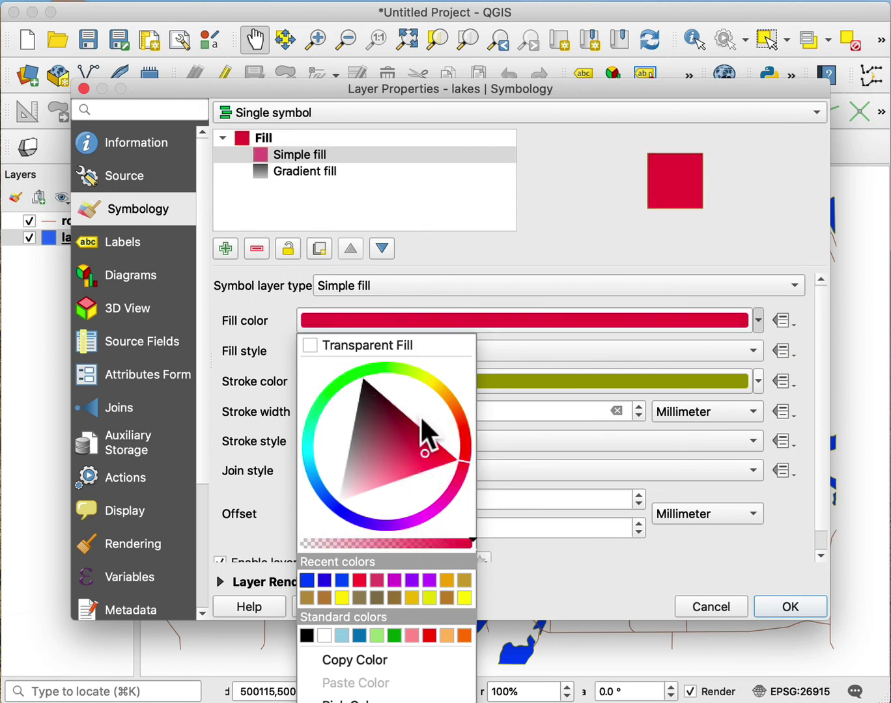
{"action": "mouse_move", "coordinate": [424, 454]}
{"action": "left_mouse_down"}
{"action": "mouse_move", "coordinate": [415, 466]}
{"action": "mouse_move", "coordinate": [376, 453]}
{"action": "mouse_move", "coordinate": [418, 441]}
{"action": "left_mouse_up"}
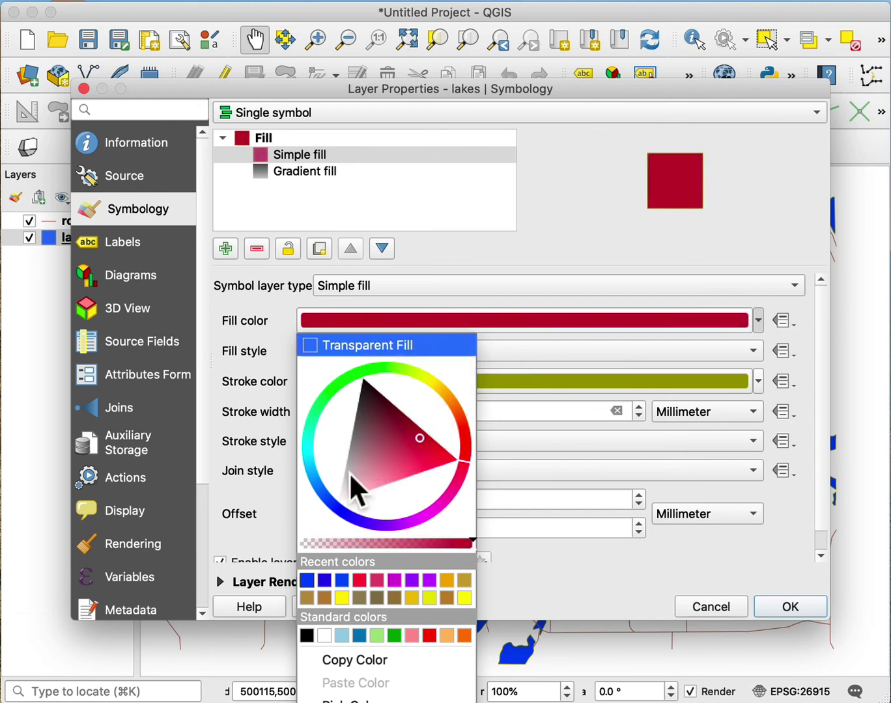
{"action": "left_click", "coordinate": [335, 509]}
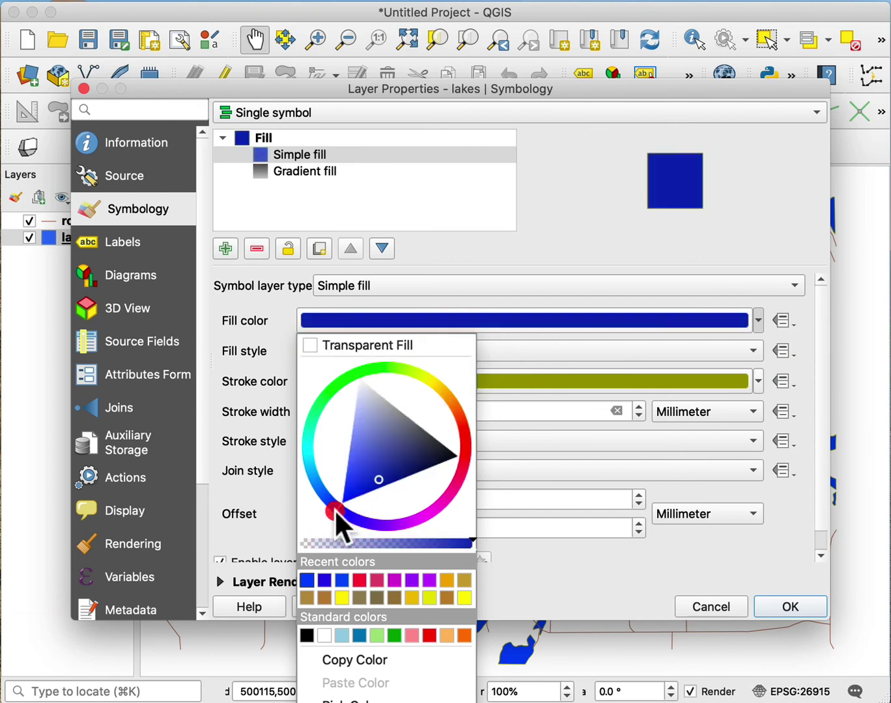
{"action": "left_click", "coordinate": [324, 580]}
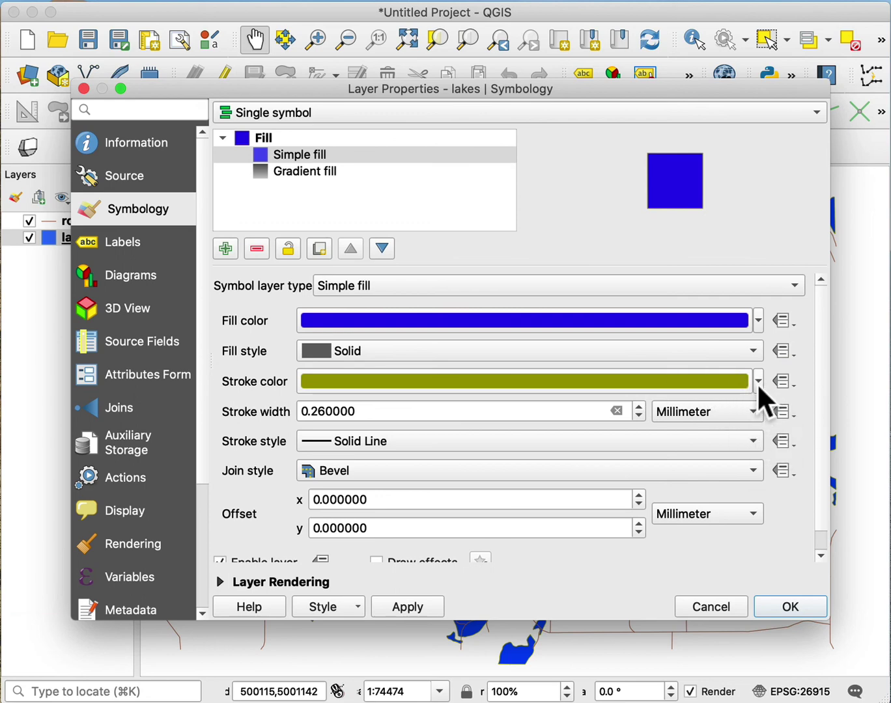
{"action": "left_click", "coordinate": [751, 349]}
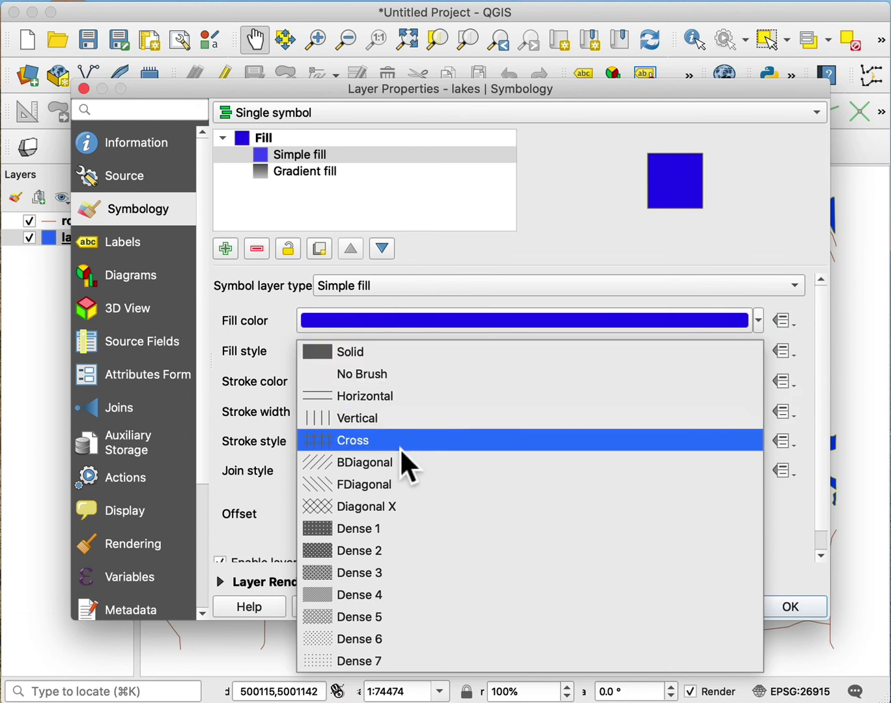
{"action": "left_click", "coordinate": [632, 318]}
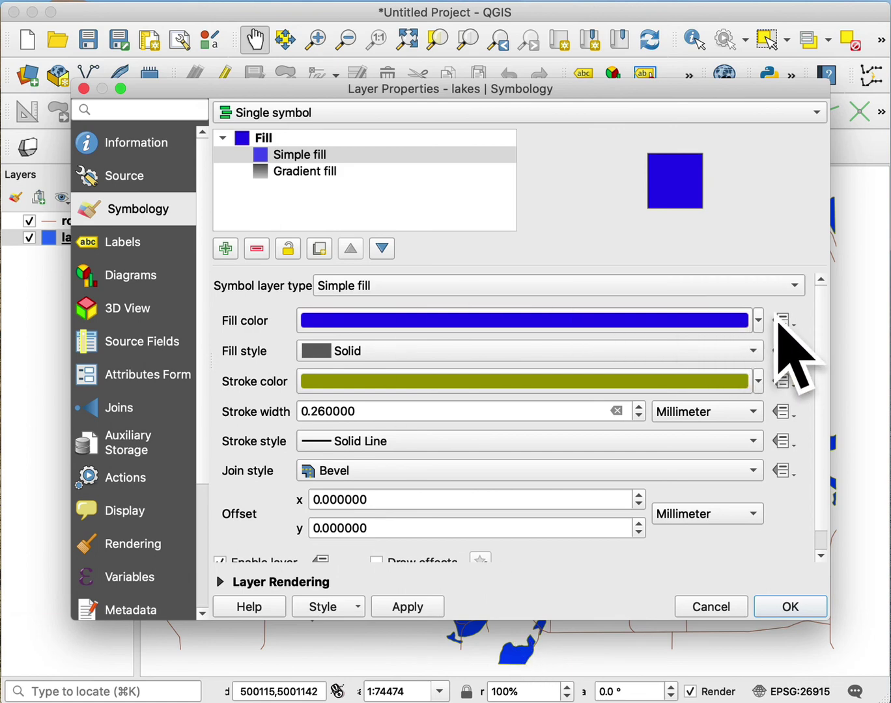
Change the lakes fill colour to magenta and apply it to the map.
{"action": "left_click", "coordinate": [757, 319]}
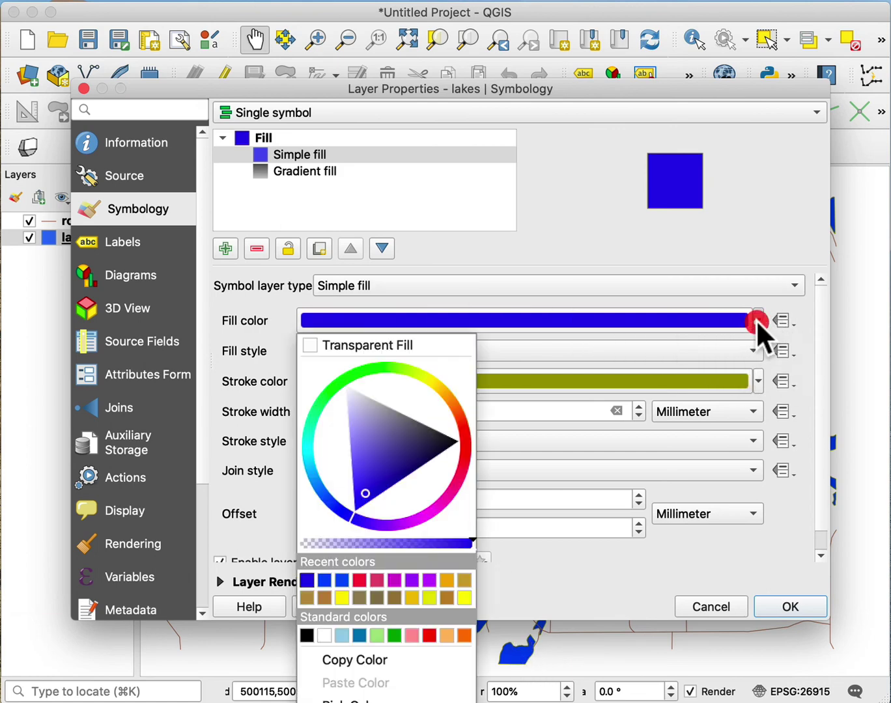
{"action": "left_click", "coordinate": [441, 502]}
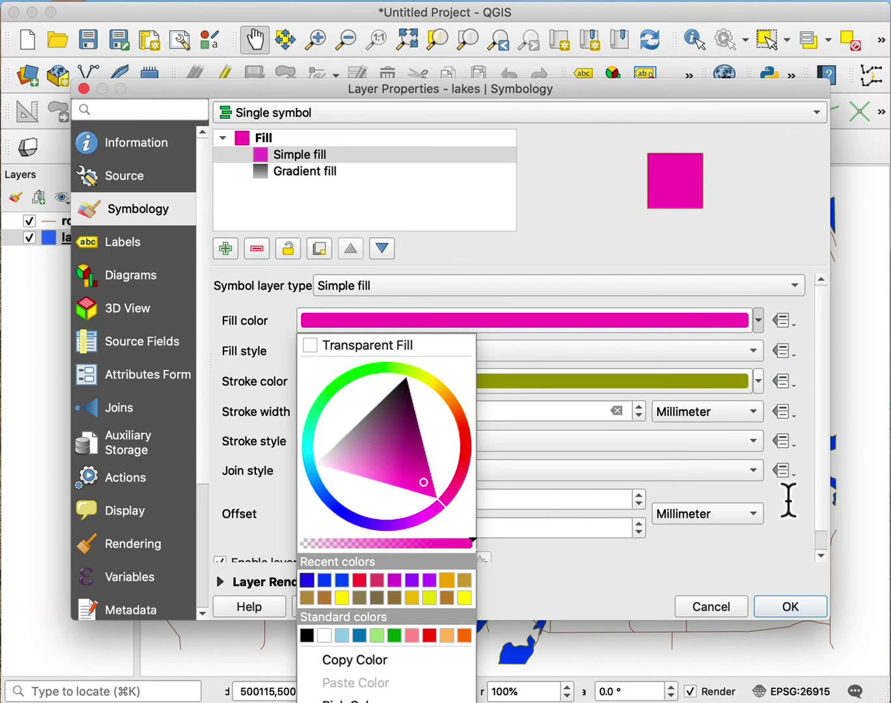
{"action": "left_click", "coordinate": [708, 252]}
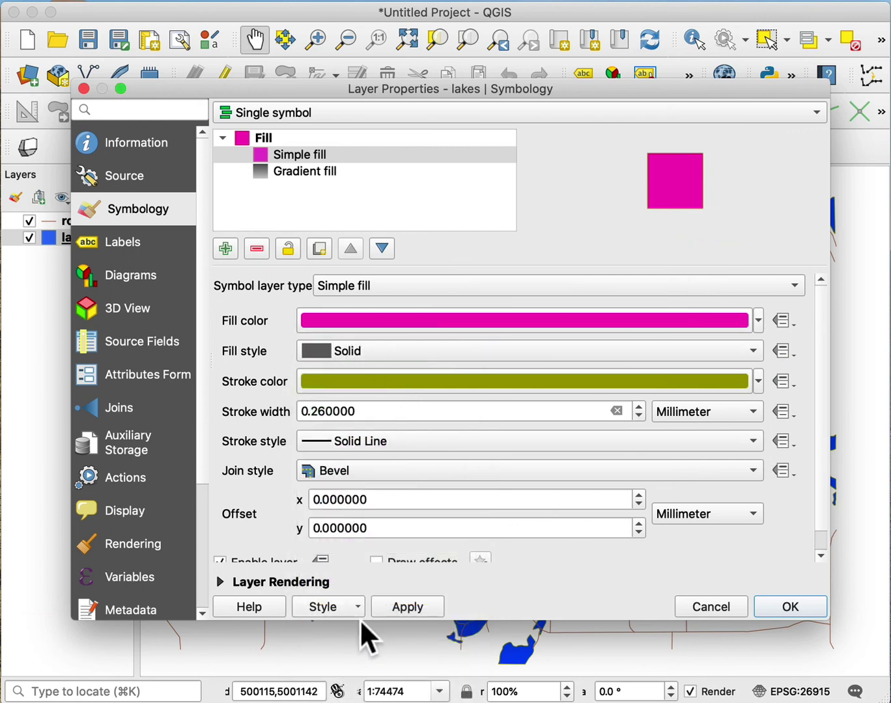
{"action": "left_click", "coordinate": [411, 603]}
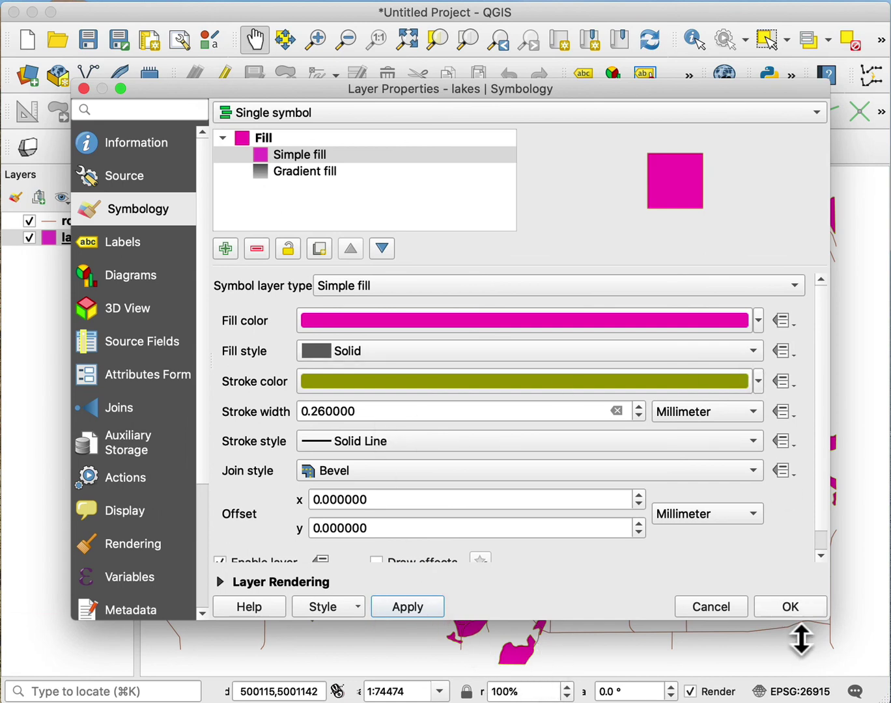
Close Layer Properties with OK and open the lakes layer's context menu.
{"action": "left_click", "coordinate": [795, 608]}
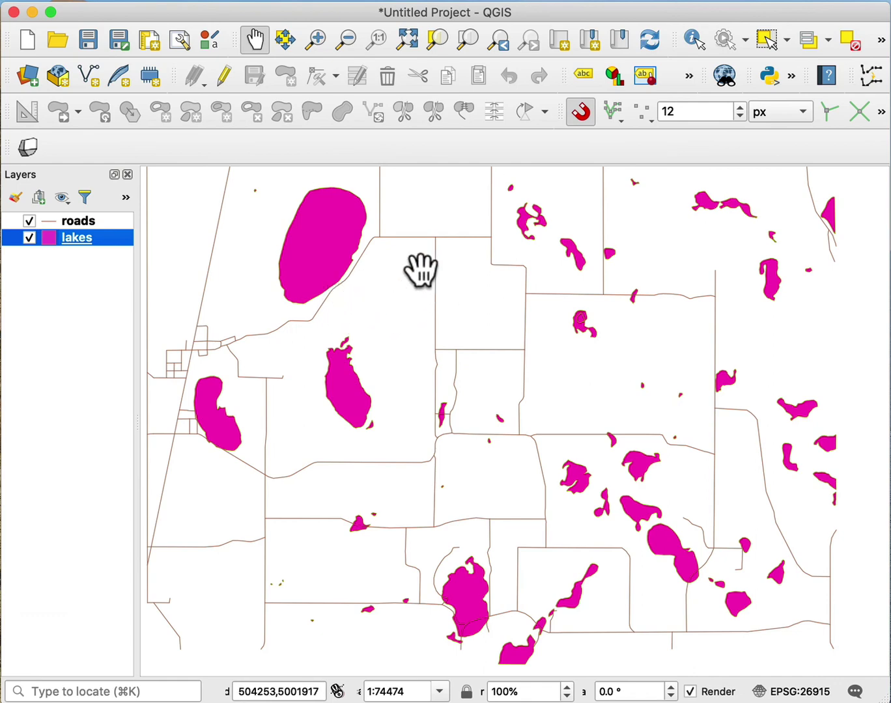
{"action": "right_click", "coordinate": [78, 234]}
{"action": "right_click", "coordinate": [76, 234]}
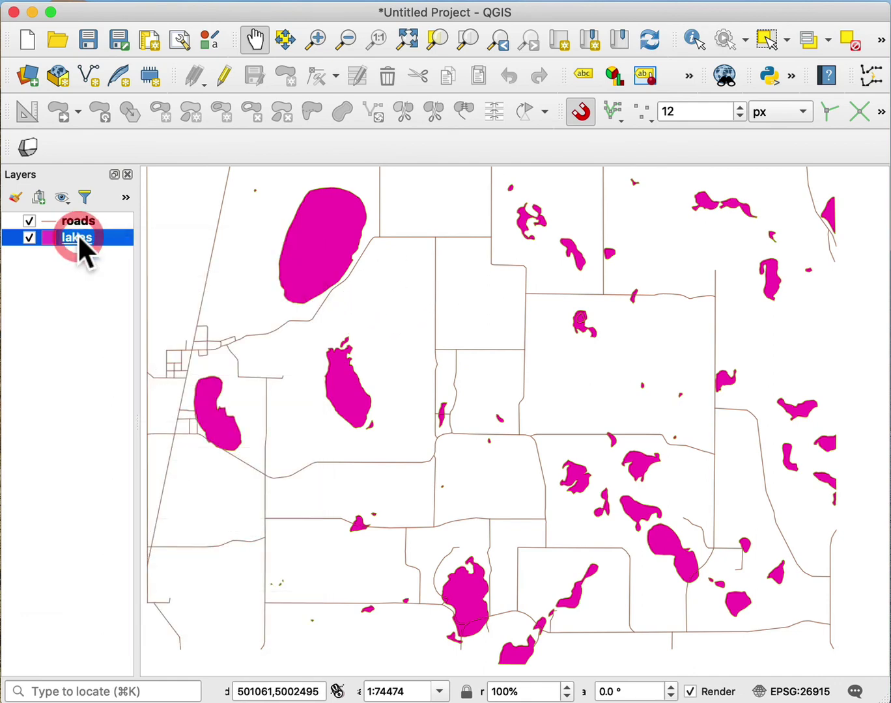
Set the lakes Simple fill colour to blue #151fe3 and apply it.
{"action": "left_click", "coordinate": [149, 629]}
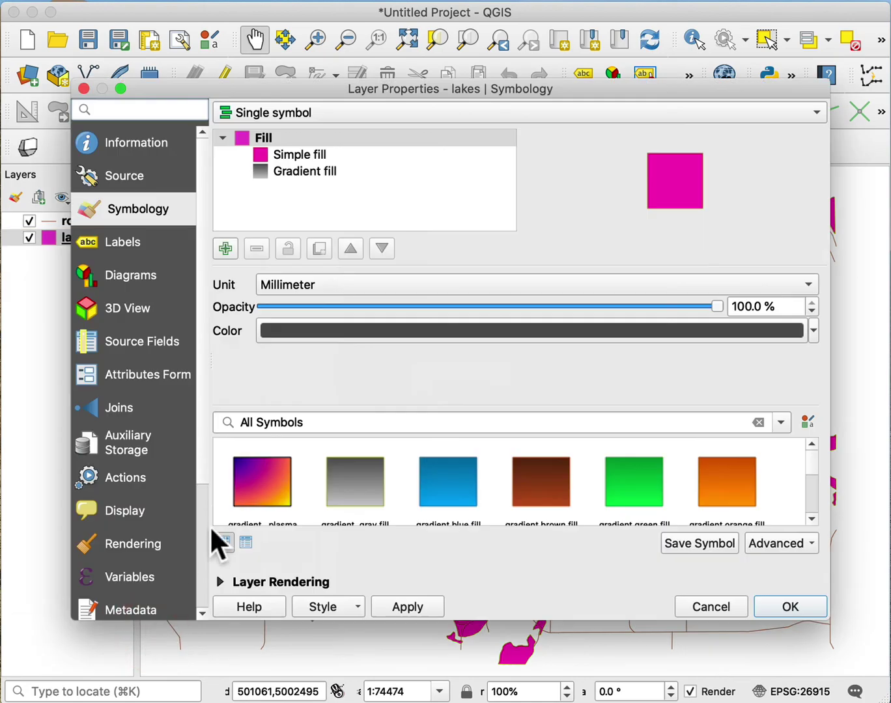
{"action": "left_click", "coordinate": [300, 155]}
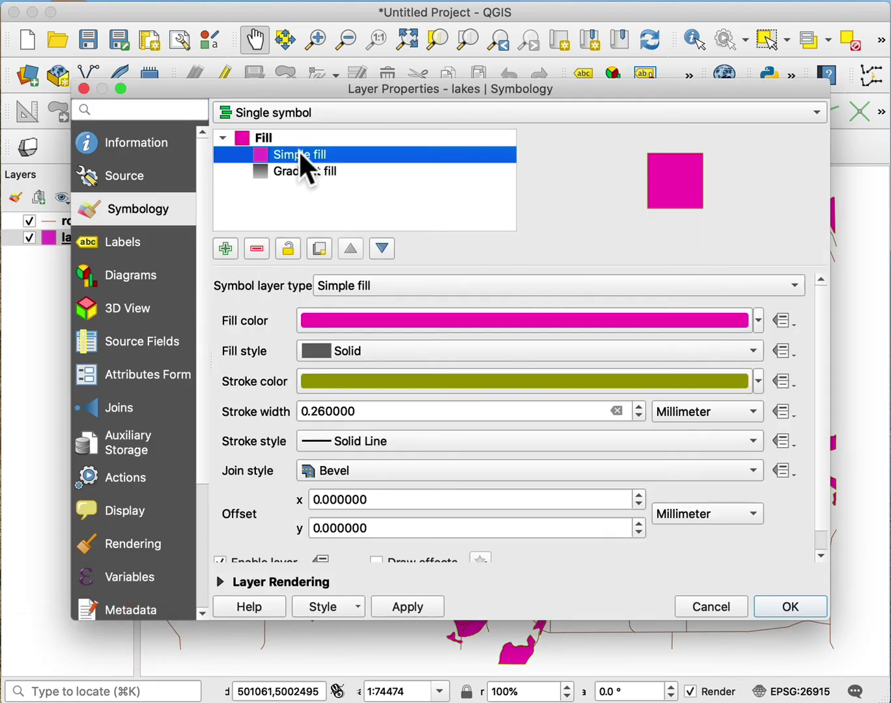
{"action": "left_click", "coordinate": [733, 320]}
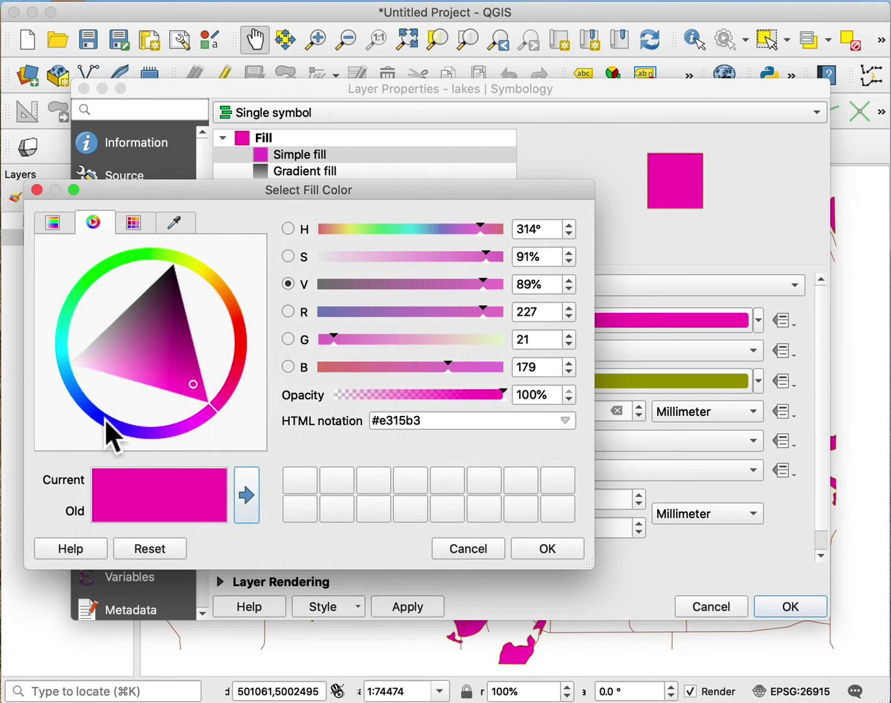
{"action": "left_click", "coordinate": [103, 418]}
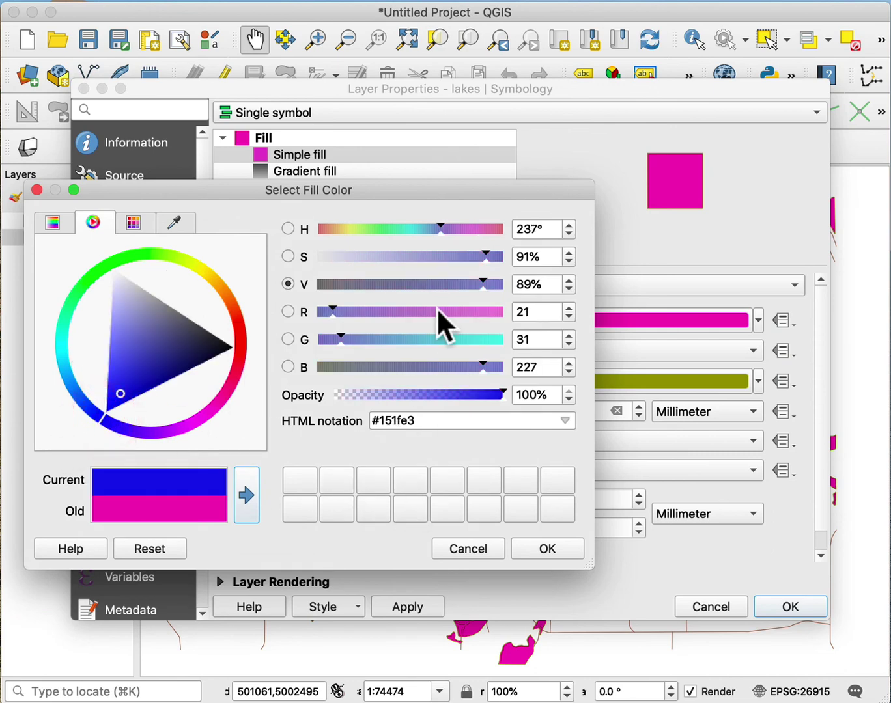
{"action": "left_click_drag", "start_coordinate": [335, 192], "coordinate": [473, 195]}
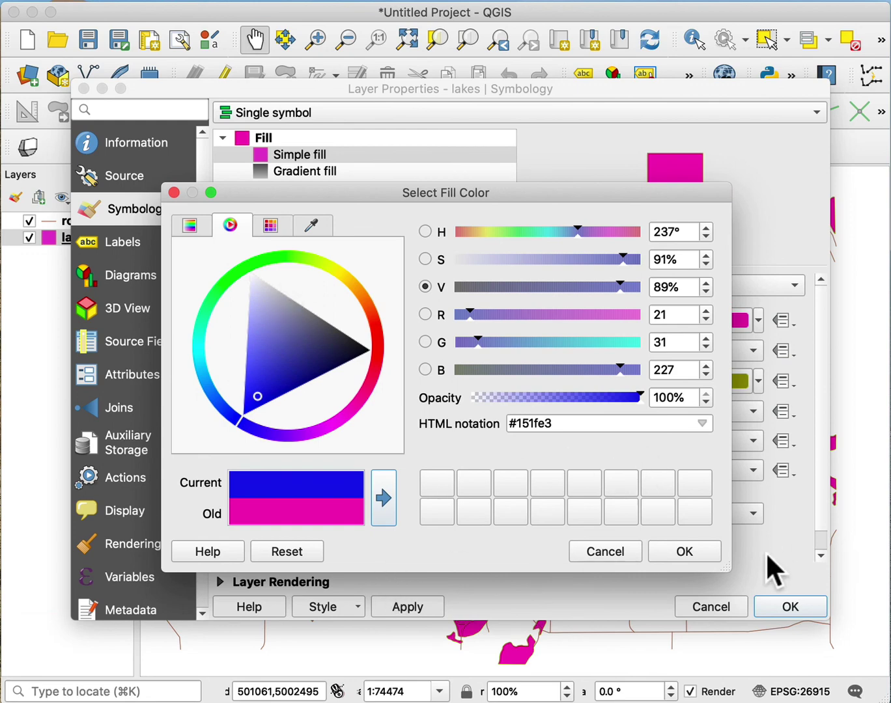
{"action": "left_click", "coordinate": [694, 551]}
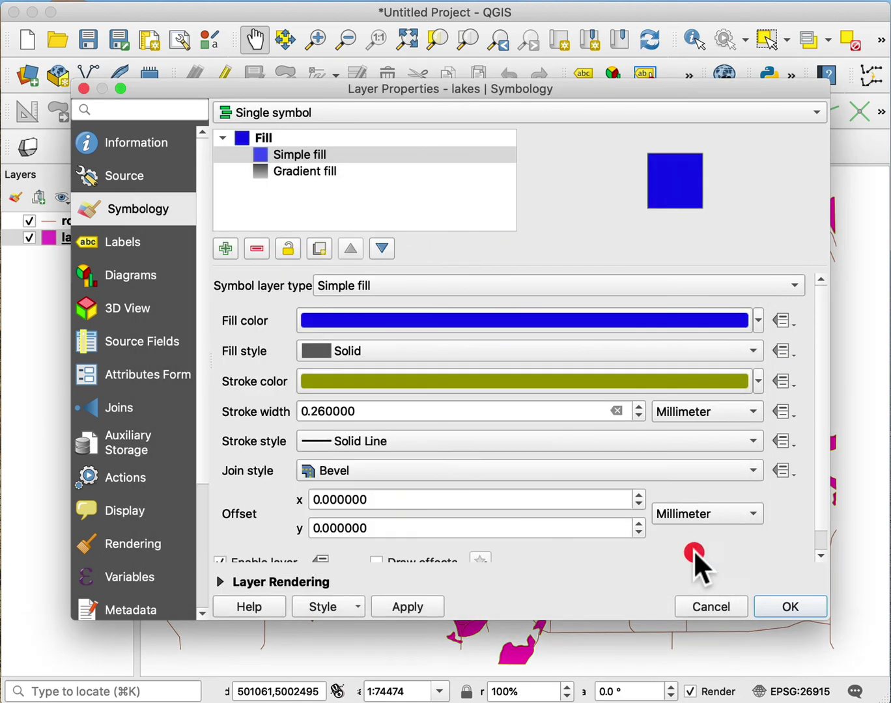
{"action": "left_click", "coordinate": [428, 607]}
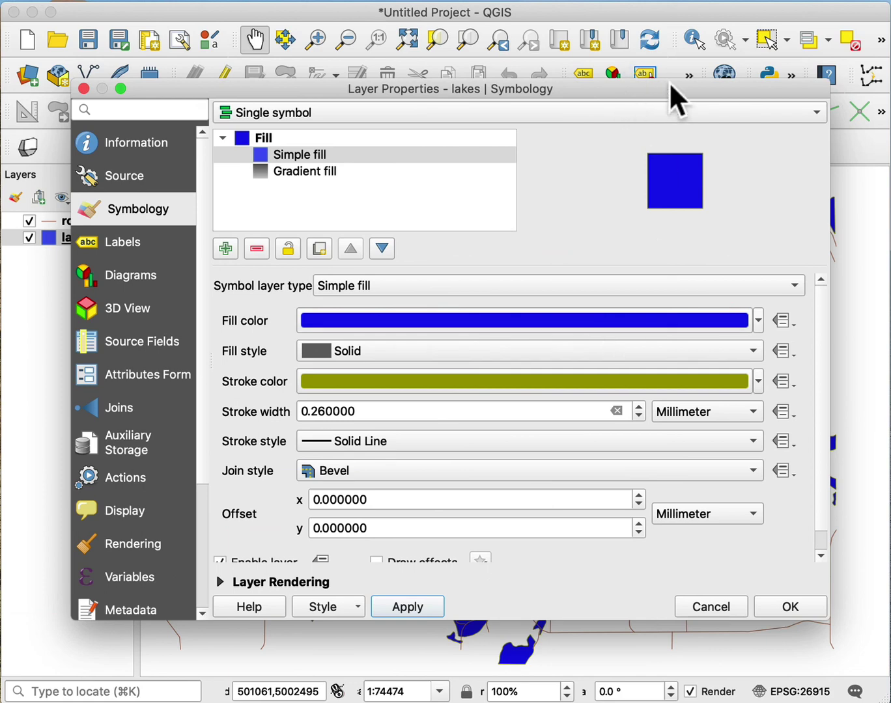
Close the lakes properties, then open the roads layer Properties on its Simple line symbol.
{"action": "left_click", "coordinate": [83, 87]}
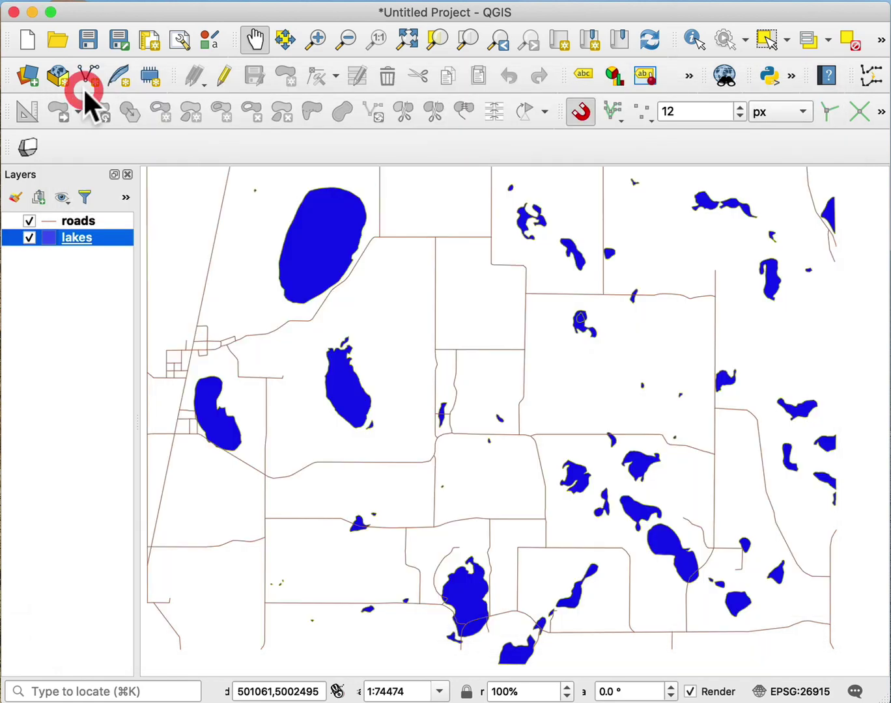
{"action": "left_click", "coordinate": [75, 218]}
{"action": "right_click", "coordinate": [76, 220]}
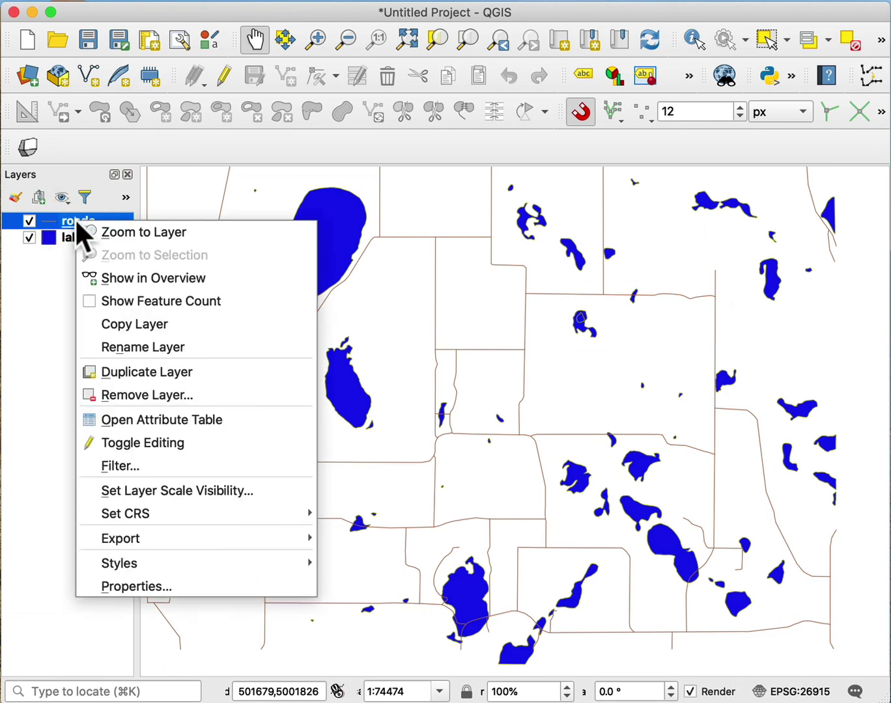
{"action": "left_click", "coordinate": [127, 587]}
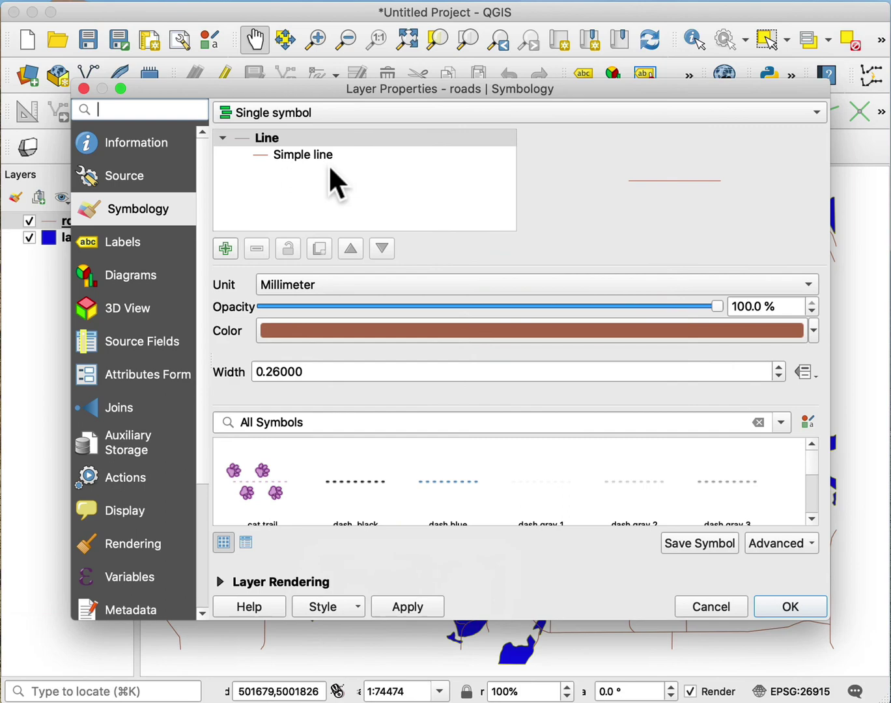
{"action": "left_click_drag", "start_coordinate": [248, 90], "coordinate": [296, 82]}
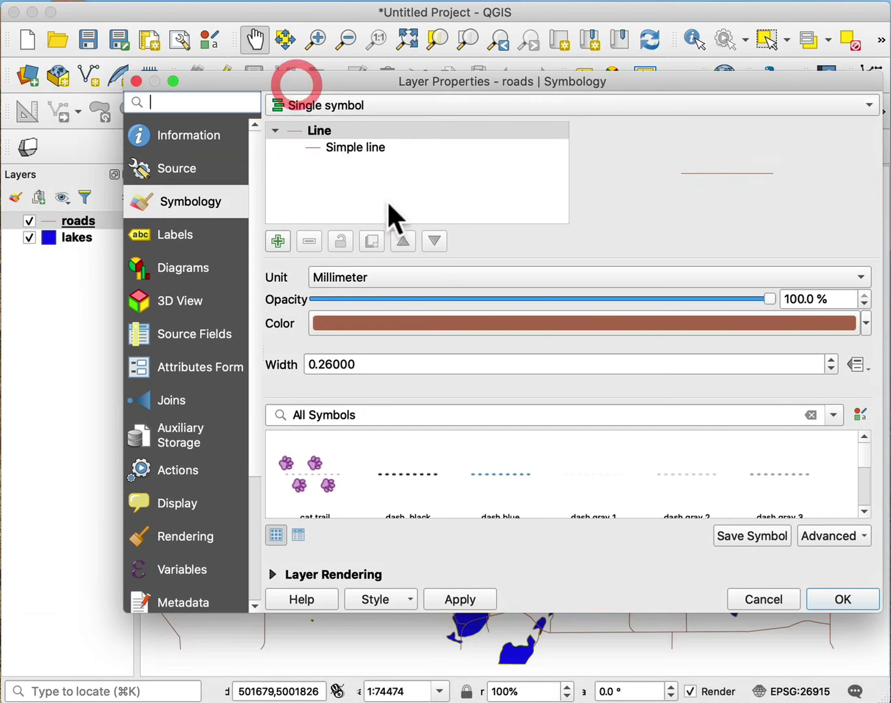
{"action": "left_click", "coordinate": [361, 146]}
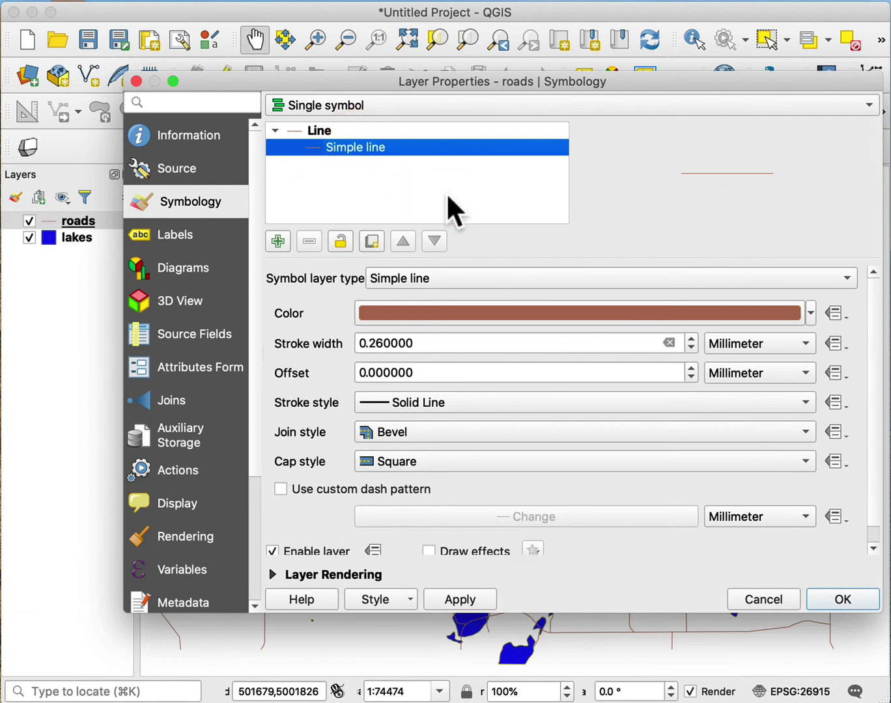
Make the road lines black with a 0.86 mm stroke width and apply.
{"action": "left_click", "coordinate": [811, 311]}
{"action": "left_click", "coordinate": [420, 512]}
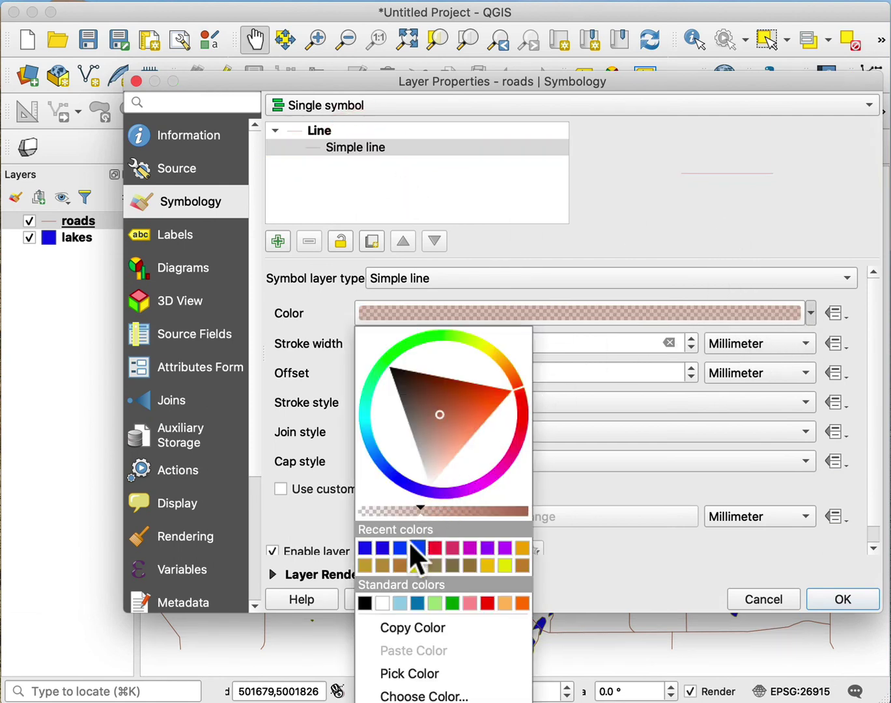
{"action": "left_click", "coordinate": [365, 599]}
{"action": "left_click", "coordinate": [364, 597]}
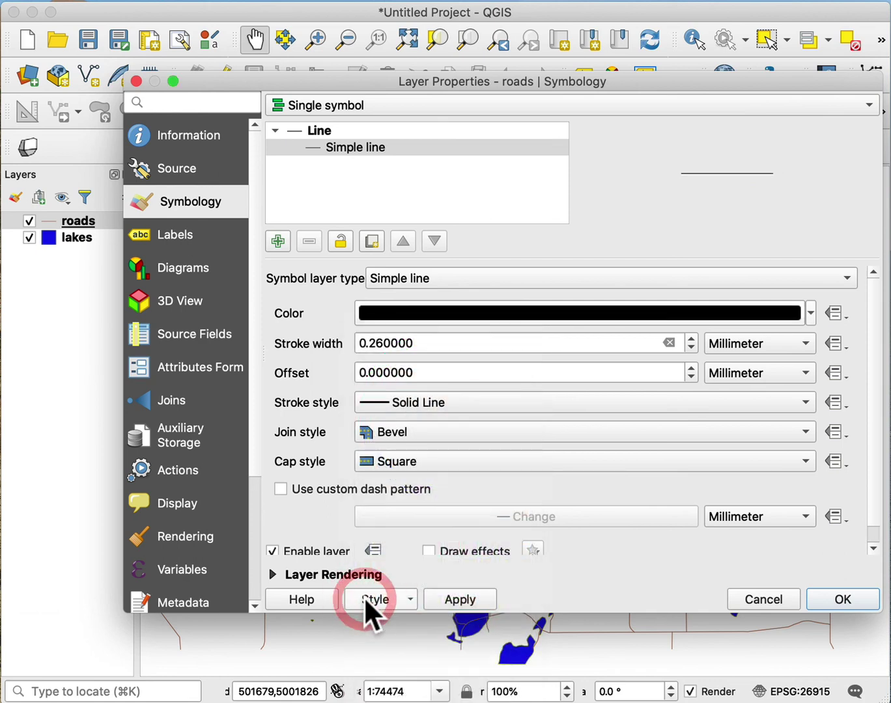
{"action": "left_click", "coordinate": [690, 337]}
{"action": "left_click", "coordinate": [691, 338]}
{"action": "left_click", "coordinate": [691, 338]}
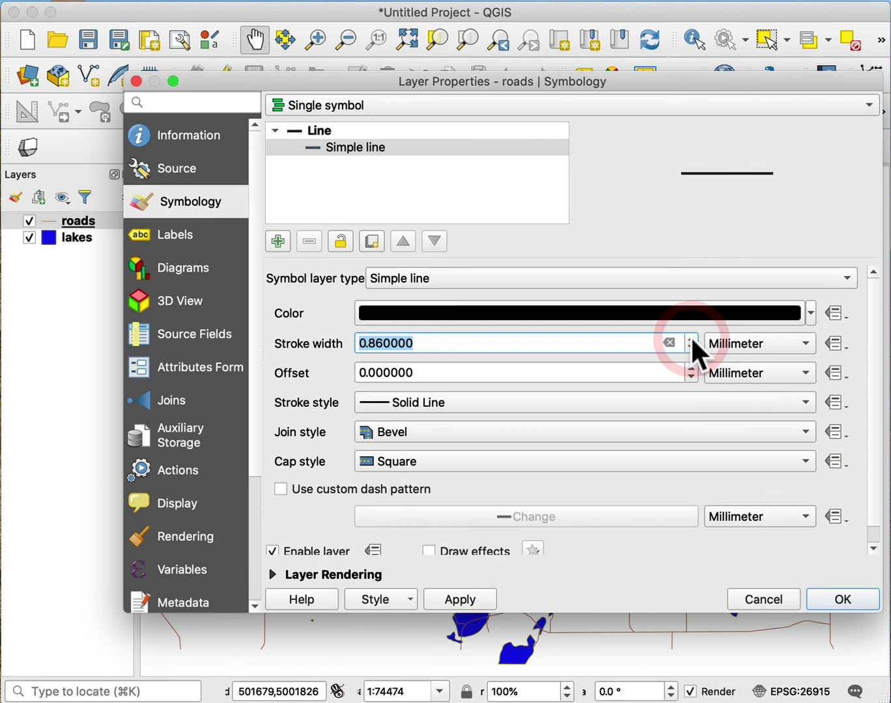
{"action": "left_click", "coordinate": [470, 596]}
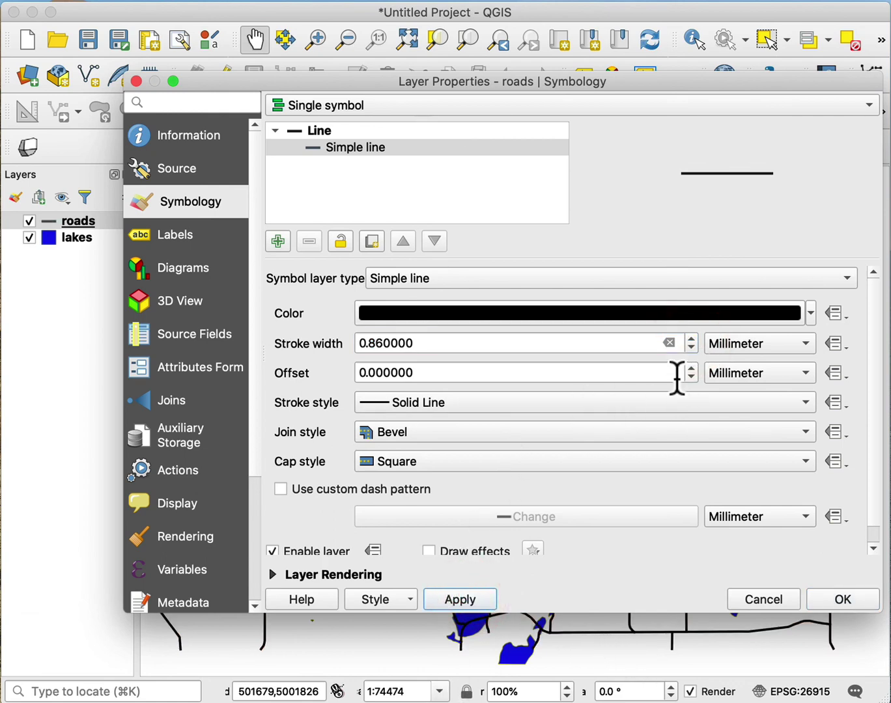
Lower the road stroke width to 0.46 mm and apply it.
{"action": "left_click", "coordinate": [691, 346]}
{"action": "left_click", "coordinate": [690, 346]}
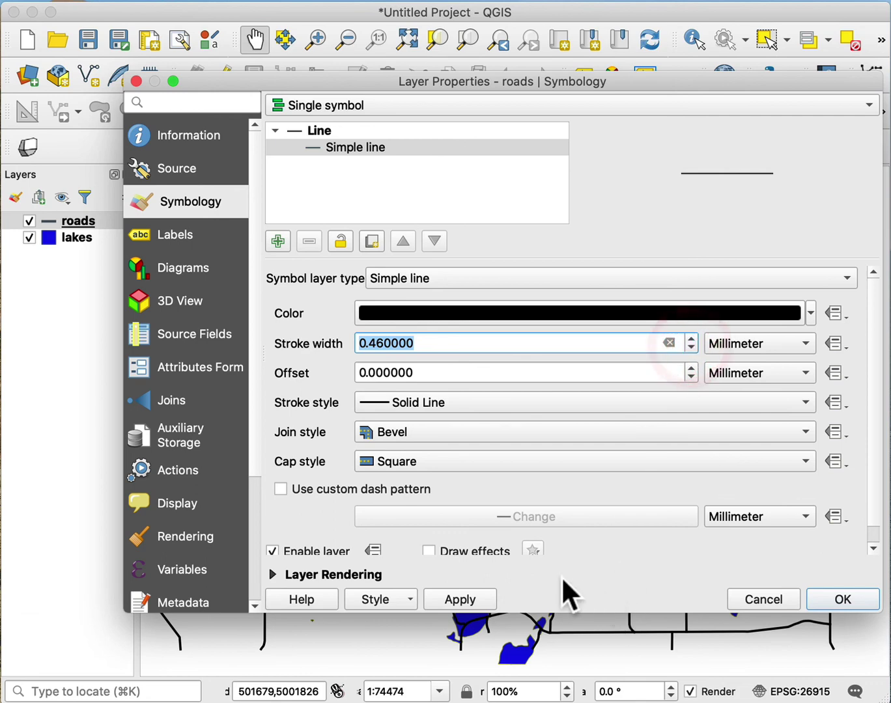
{"action": "left_click", "coordinate": [468, 596]}
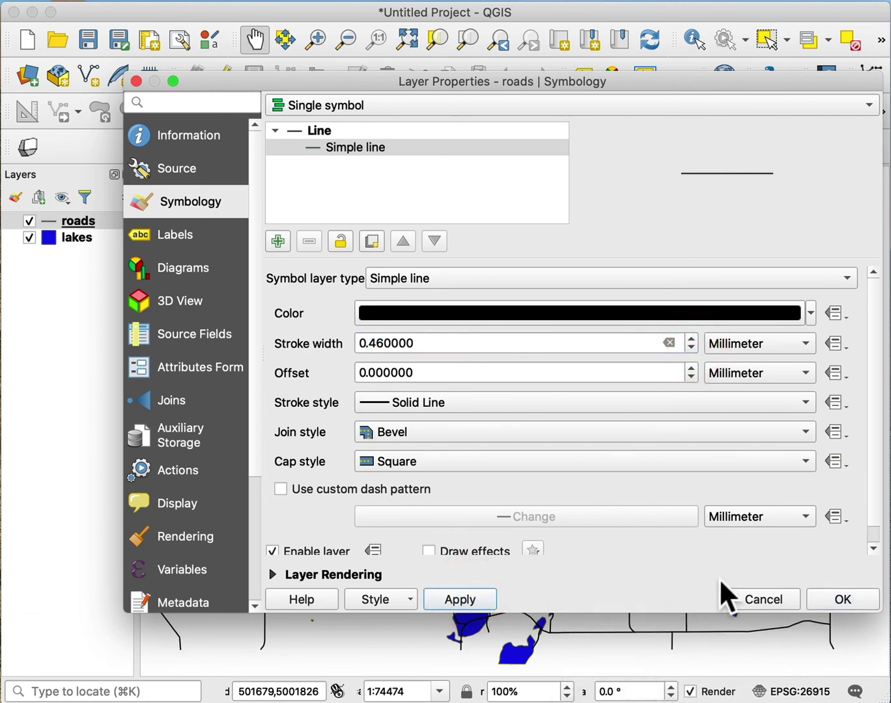
{"action": "scroll", "coordinate": [471, 431], "scroll_direction": "up", "scroll_amount": 1}
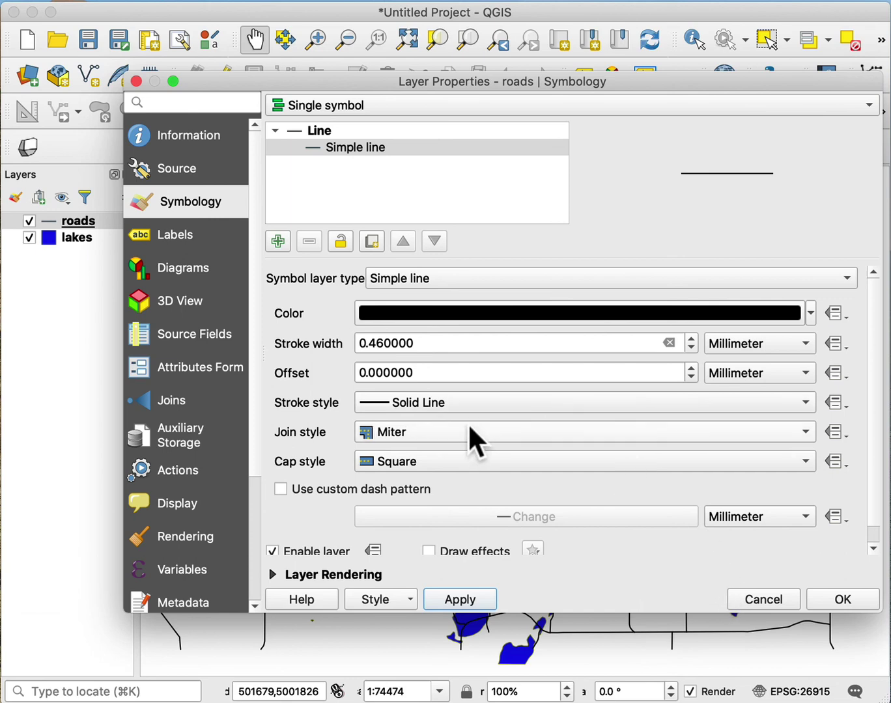
{"action": "scroll", "coordinate": [471, 430], "scroll_direction": "down", "scroll_amount": 2}
{"action": "scroll", "coordinate": [471, 430], "scroll_direction": "up", "scroll_amount": 1}
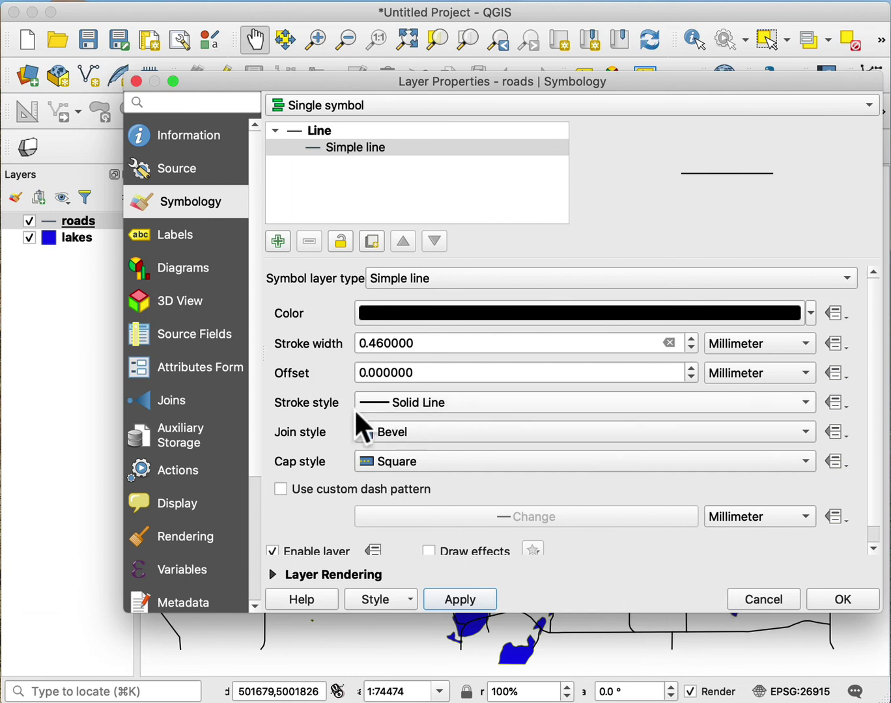
{"action": "left_click", "coordinate": [806, 394]}
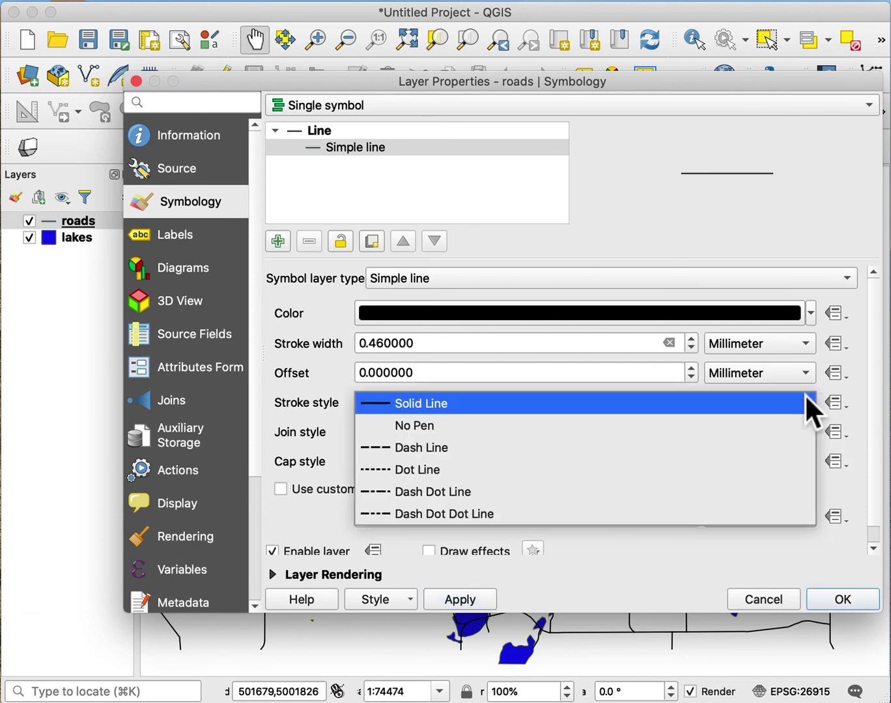
{"action": "left_click", "coordinate": [804, 394]}
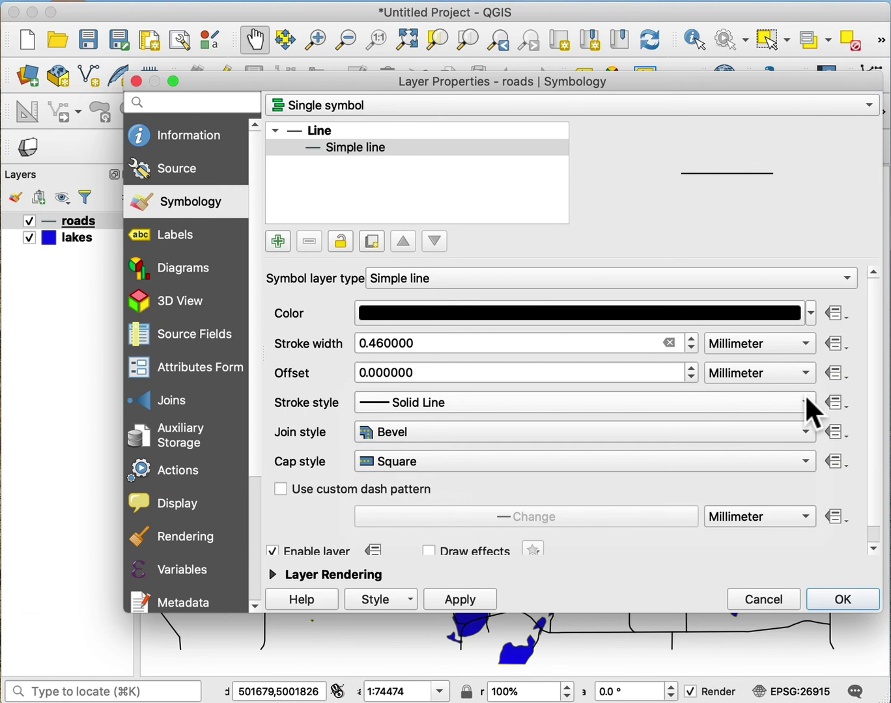